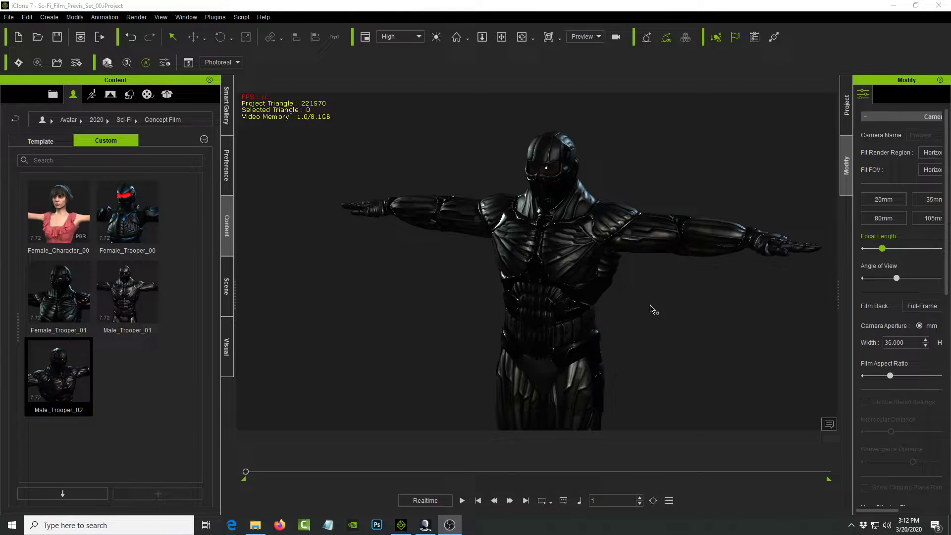
Bring the Axis Studio sample project forward, reposition its window, and orbit and zoom around the robot
click(429, 529)
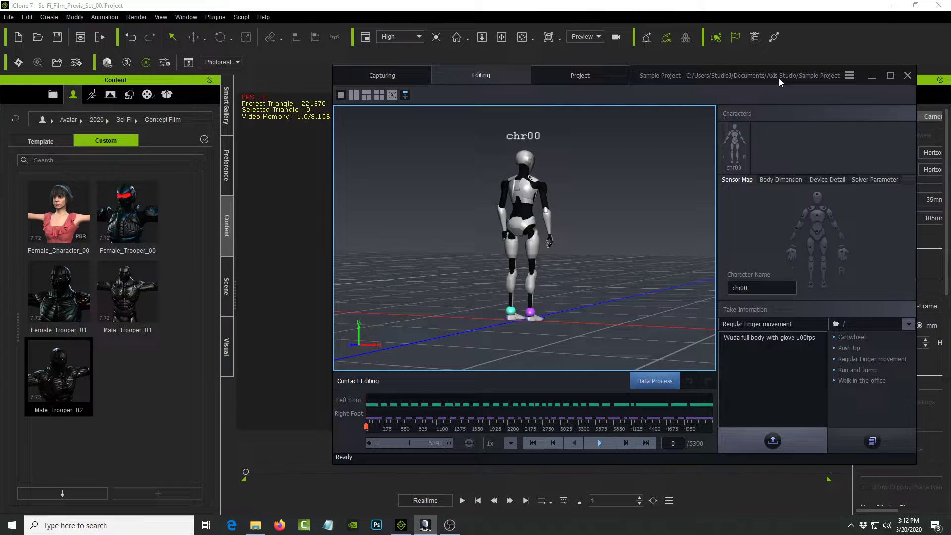
drag(779, 78, 705, 39)
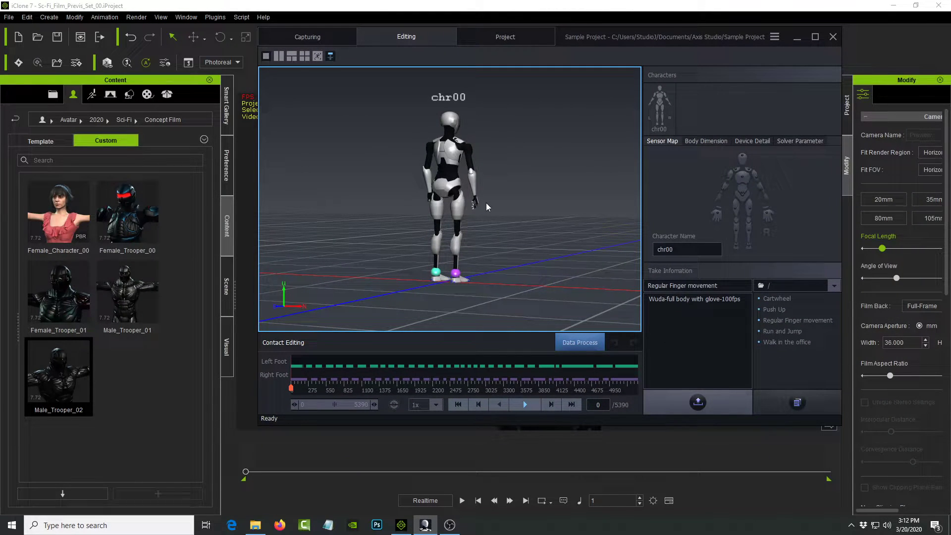
middle_drag(501, 200, 360, 192)
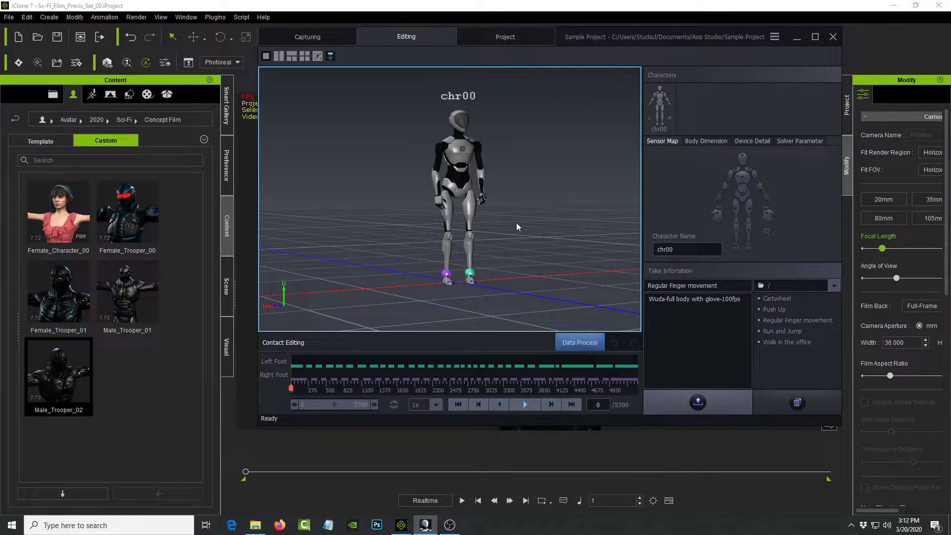
scroll(517, 224, up, 3)
scroll(516, 222, up, 1)
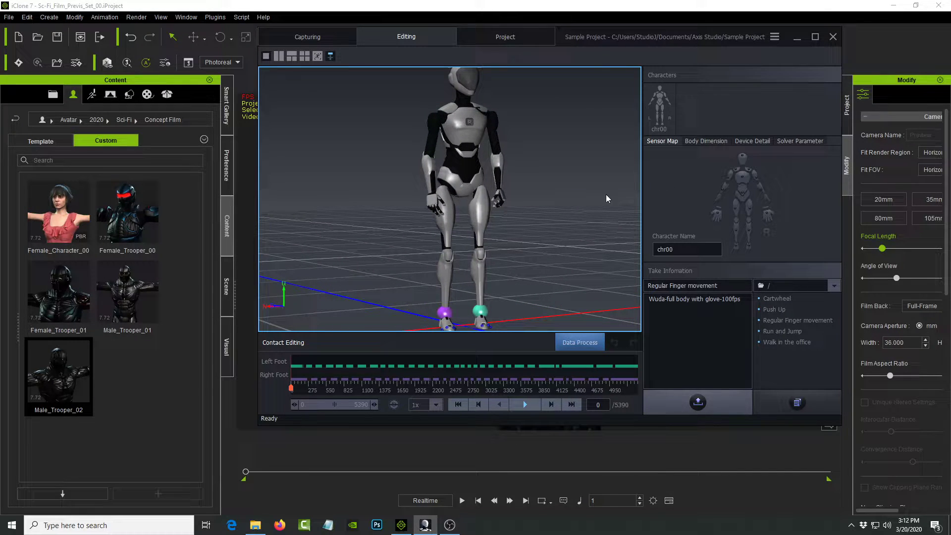
right_drag(568, 173, 469, 179)
scroll(530, 176, down, 2)
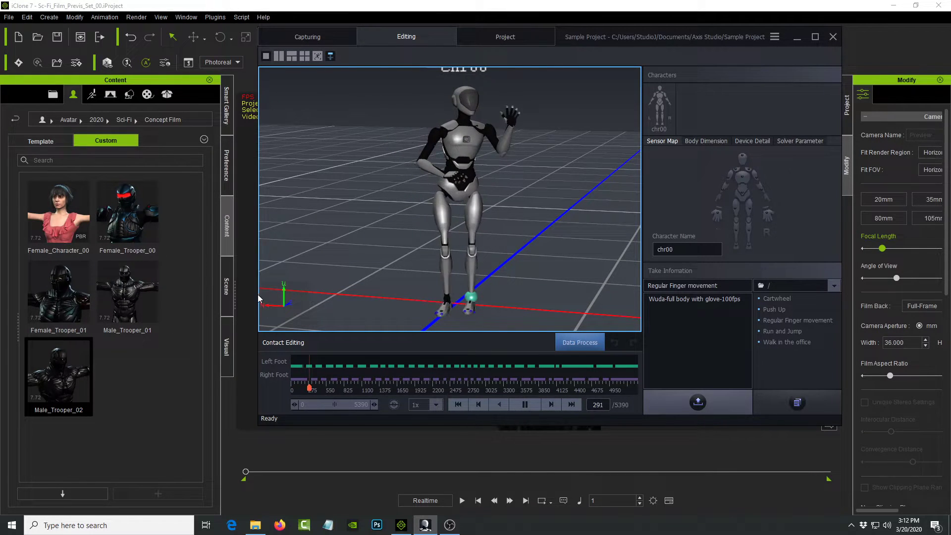
Pause the Regular Finger movement take and orbit to see the robot's head
click(525, 405)
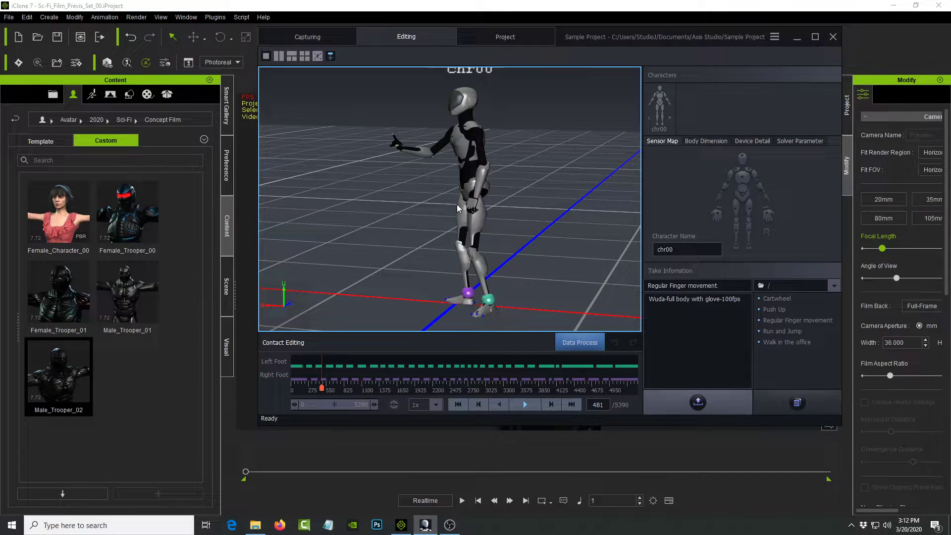
scroll(457, 204, up, 4)
mouse_move(457, 205)
right_down()
mouse_move(439, 193)
mouse_move(508, 193)
mouse_move(442, 213)
right_up()
scroll(443, 212, down, 5)
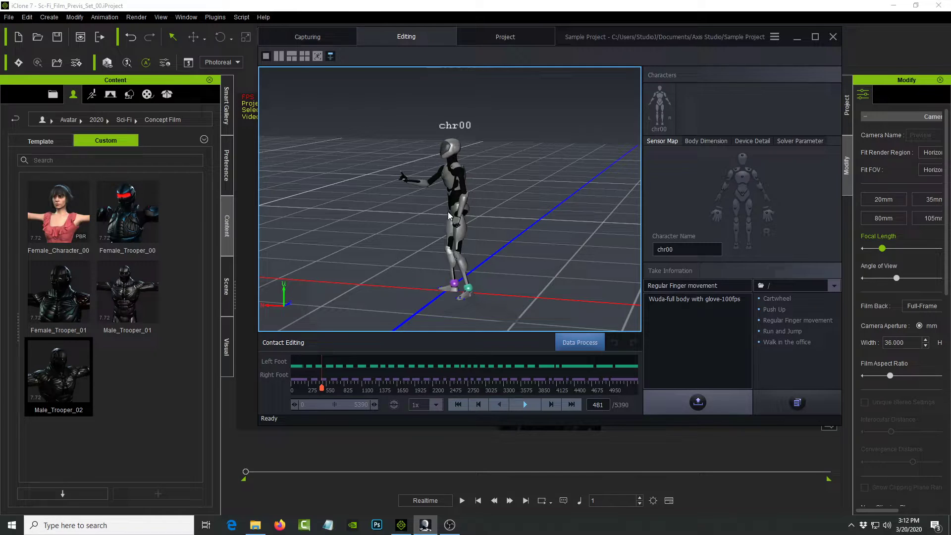
Switch to a preset camera view, resume playback, and scrub the take to frame 1438
right_click(533, 217)
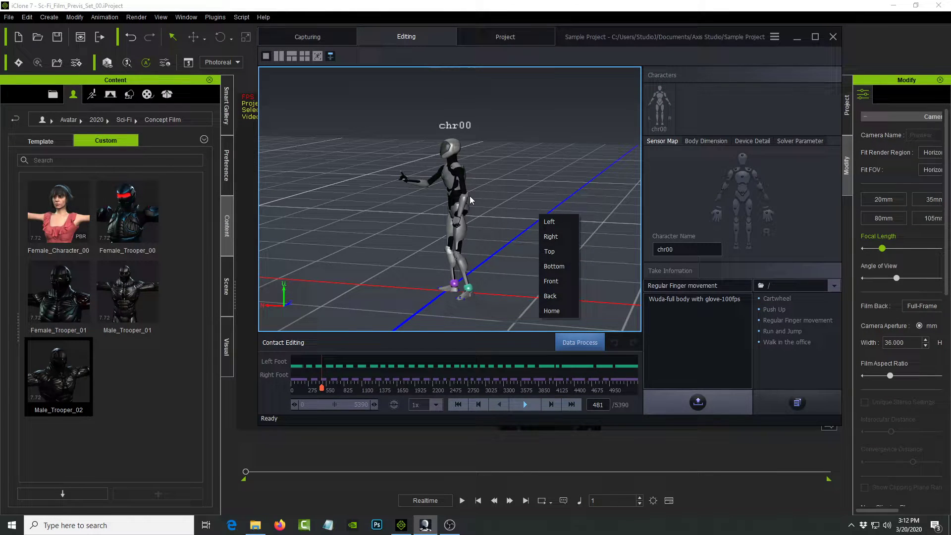
click(462, 197)
scroll(459, 191, up, 3)
click(525, 405)
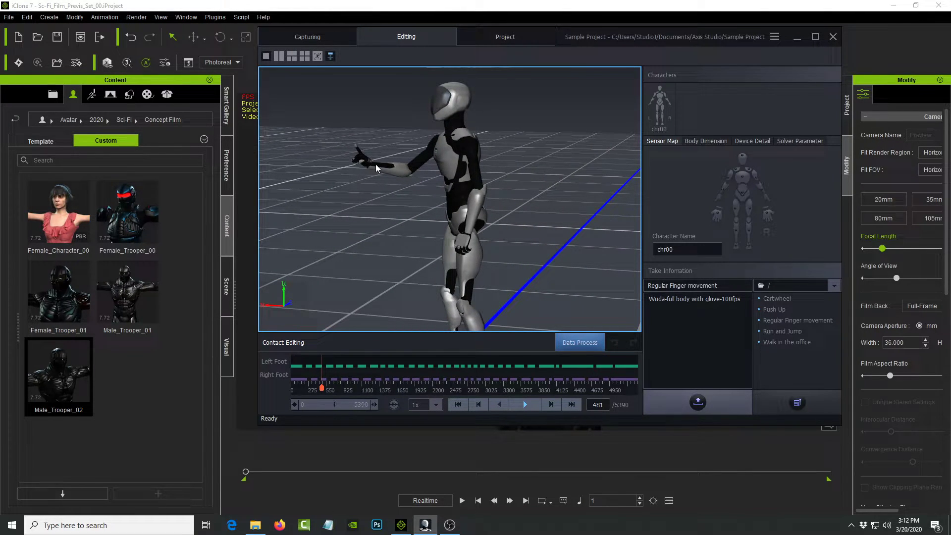
drag(322, 388, 386, 385)
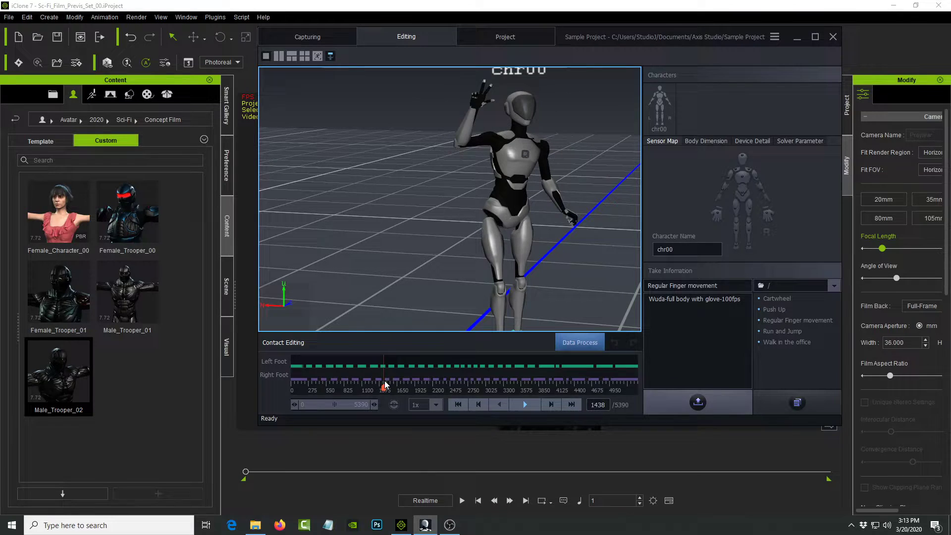
Return to iClone, select the Male_Trooper character, and recentre the view on it
click(845, 10)
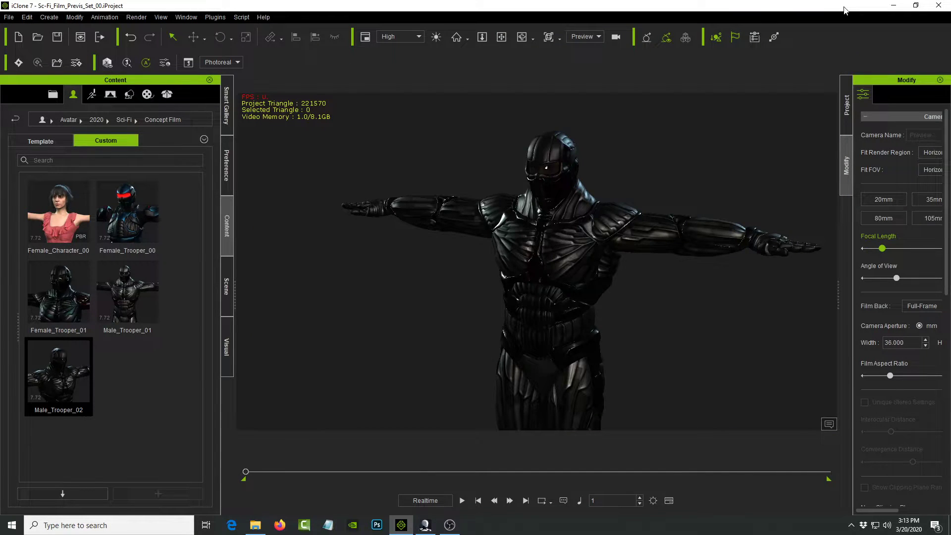
click(597, 232)
scroll(609, 262, down, 5)
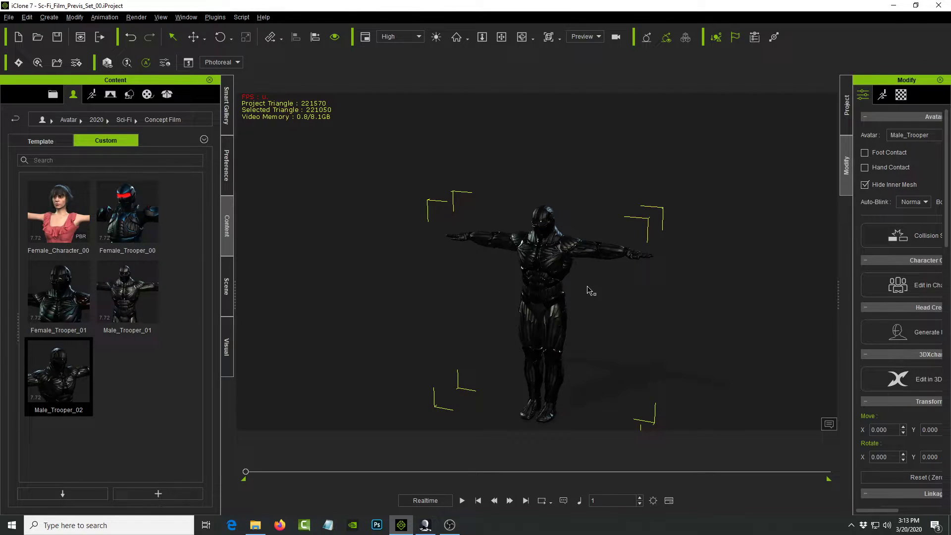
middle_drag(591, 291, 578, 240)
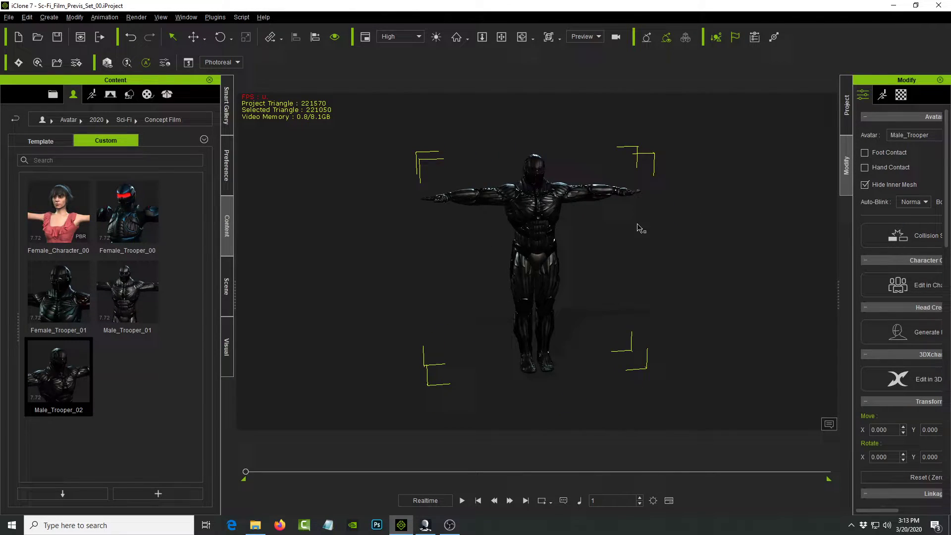
right_drag(641, 228, 682, 212)
right_drag(595, 221, 542, 199)
Orbit and zoom around the trooper to inspect it from the front and from above
scroll(542, 200, up, 5)
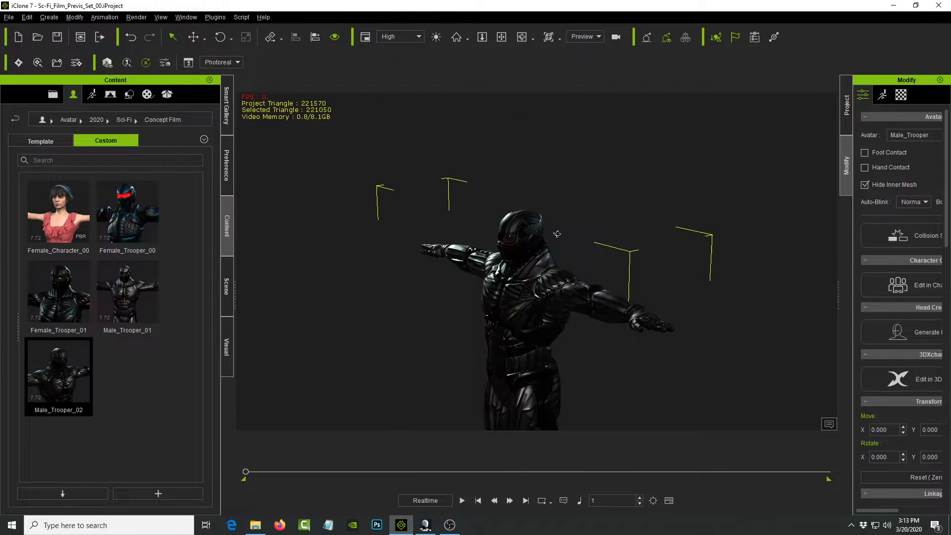
right_drag(557, 234, 602, 283)
scroll(700, 216, up, 5)
right_drag(571, 243, 601, 217)
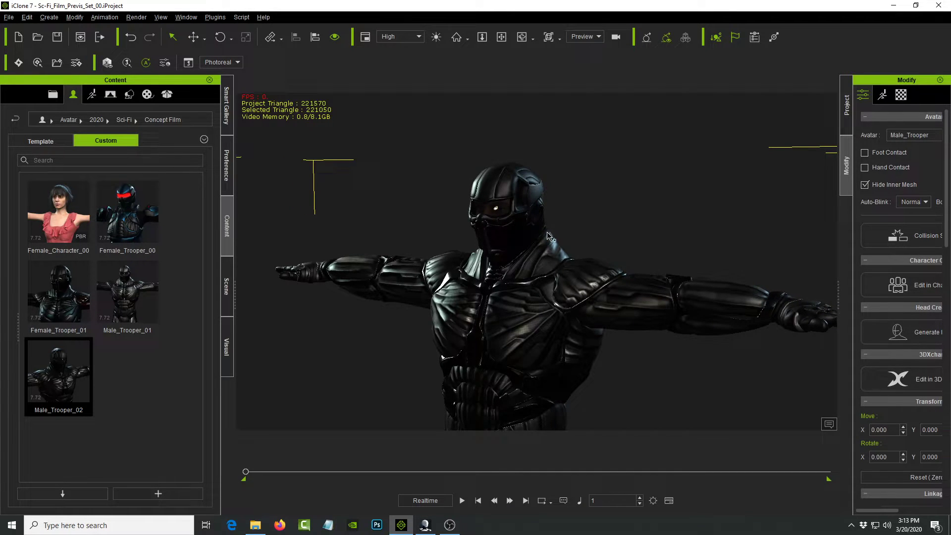
middle_drag(555, 323, 605, 208)
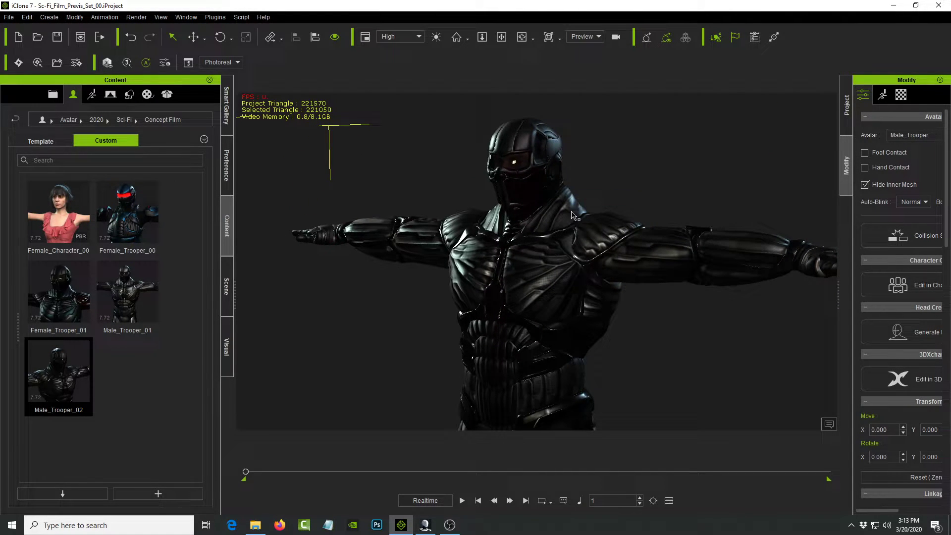
scroll(577, 273, down, 6)
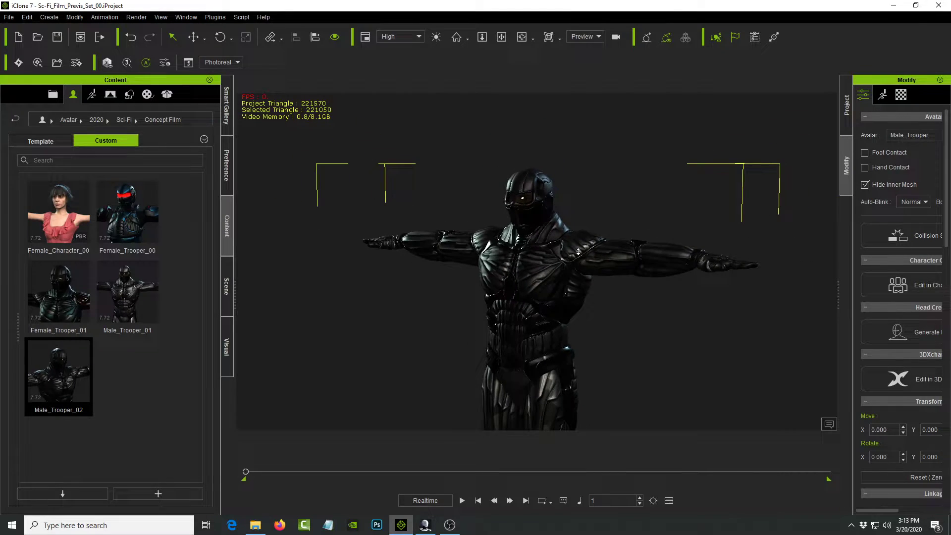
right_drag(574, 273, 497, 193)
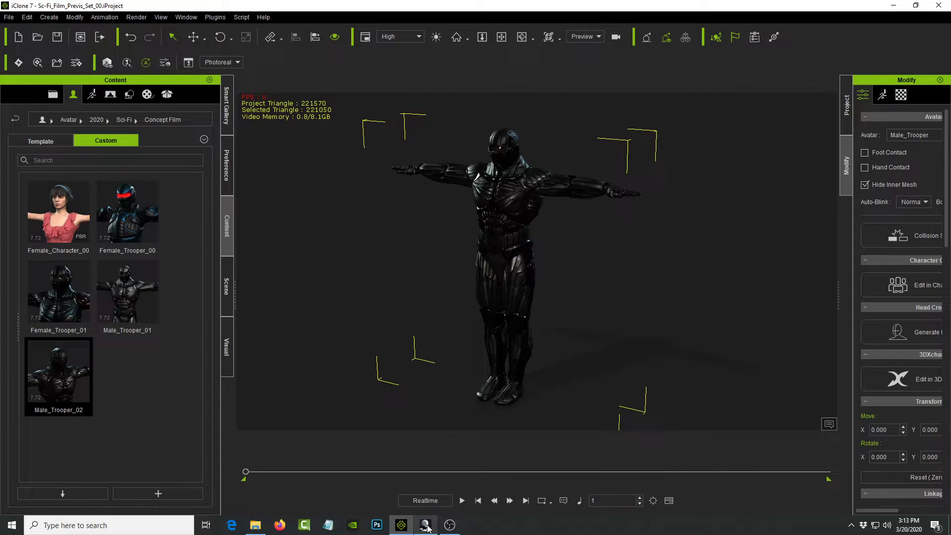
mouse_move(427, 528)
Launch the Motion LIVE plugin from the plugins menu and move its window left
click(223, 18)
mouse_move(273, 135)
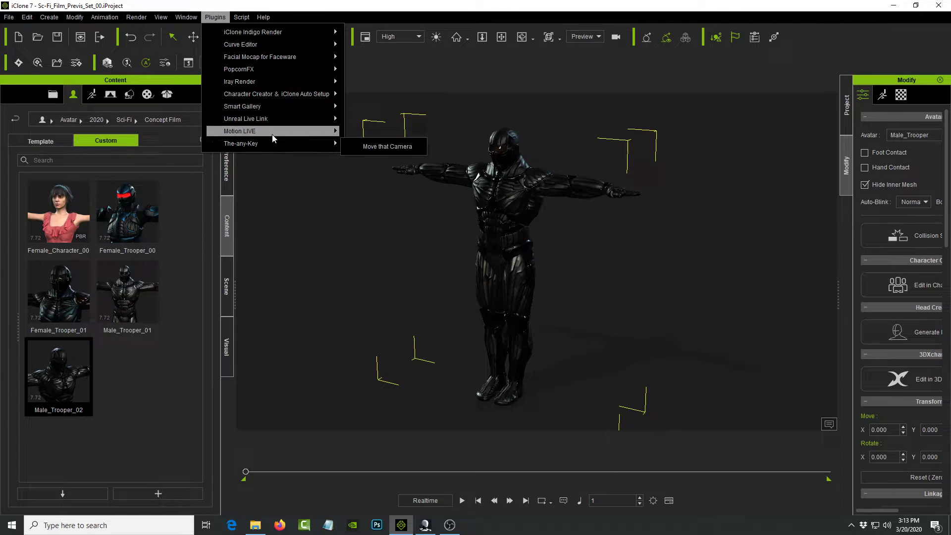
click(376, 135)
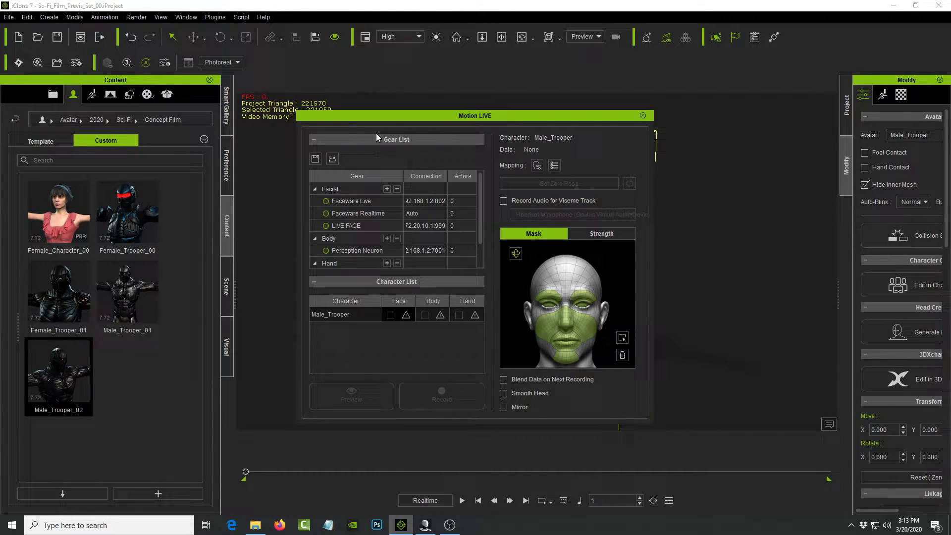
drag(539, 116, 332, 112)
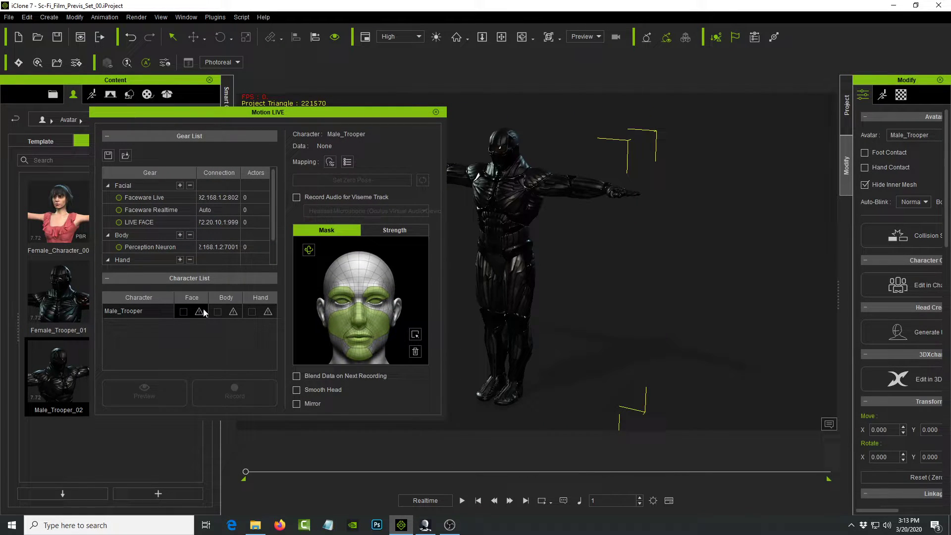
Assign Perception Neuron to Male_Trooper's body, connect the gear, and move the panel aside
click(231, 312)
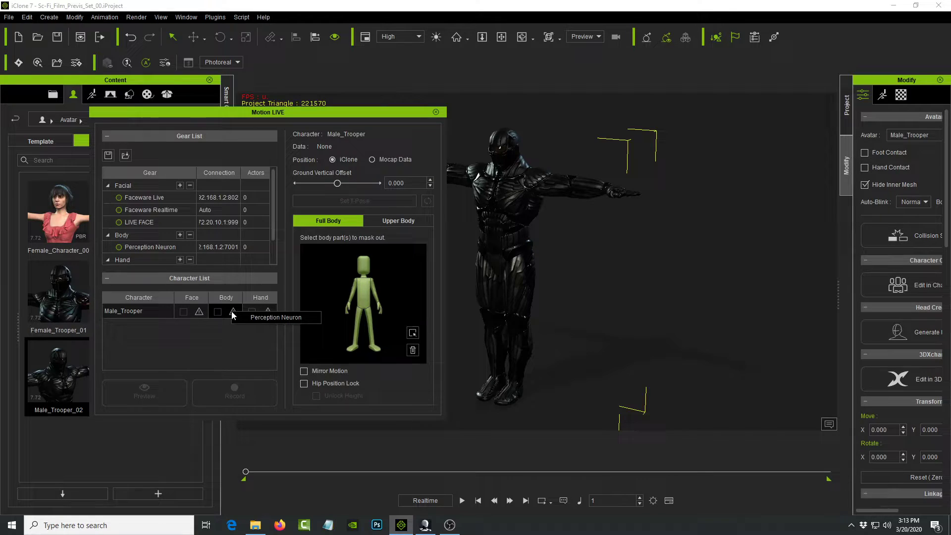
click(258, 319)
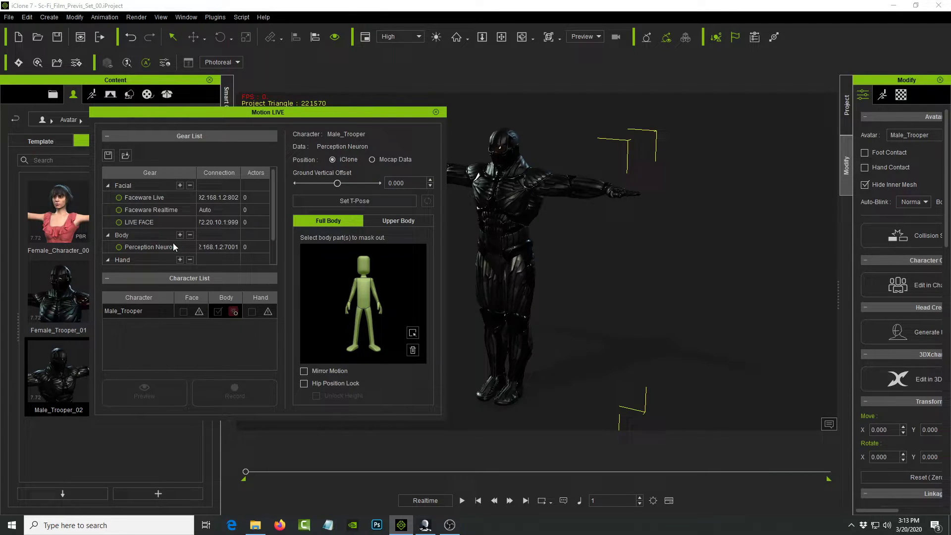
click(119, 247)
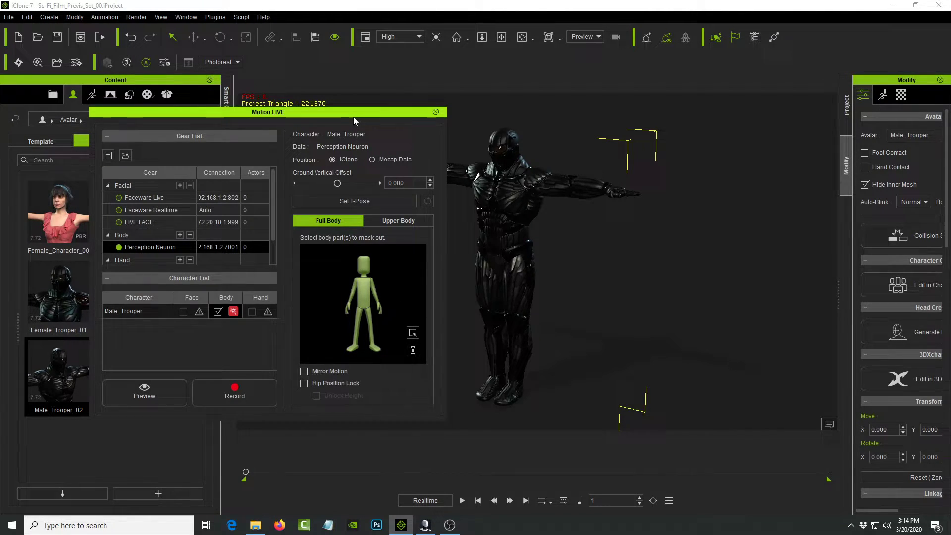
drag(354, 115, 296, 200)
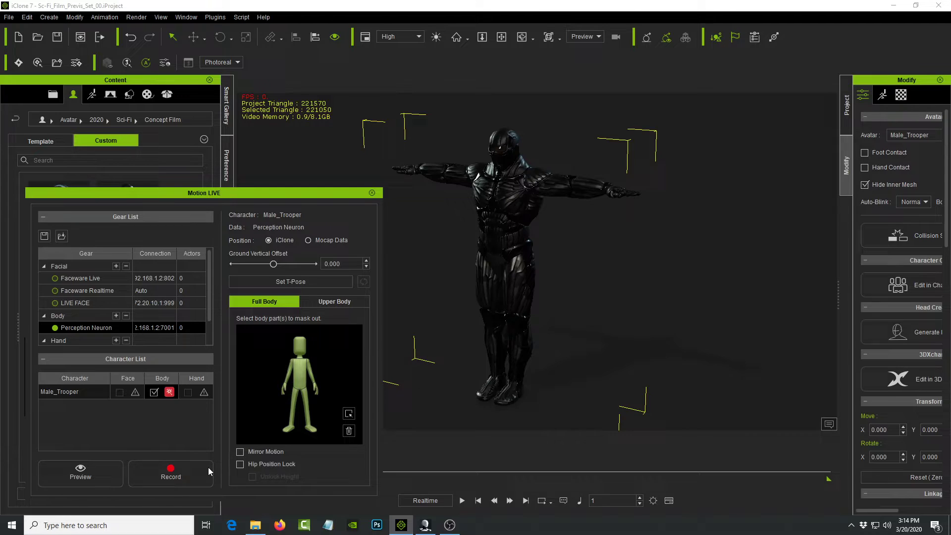
Start the Motion LIVE preview and bring Axis Studio to the front
click(91, 474)
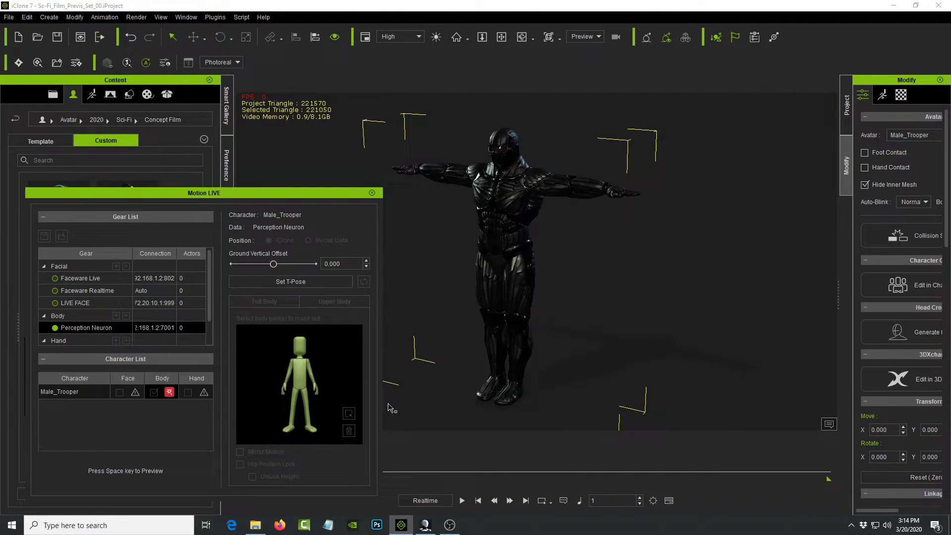
key(space)
click(427, 527)
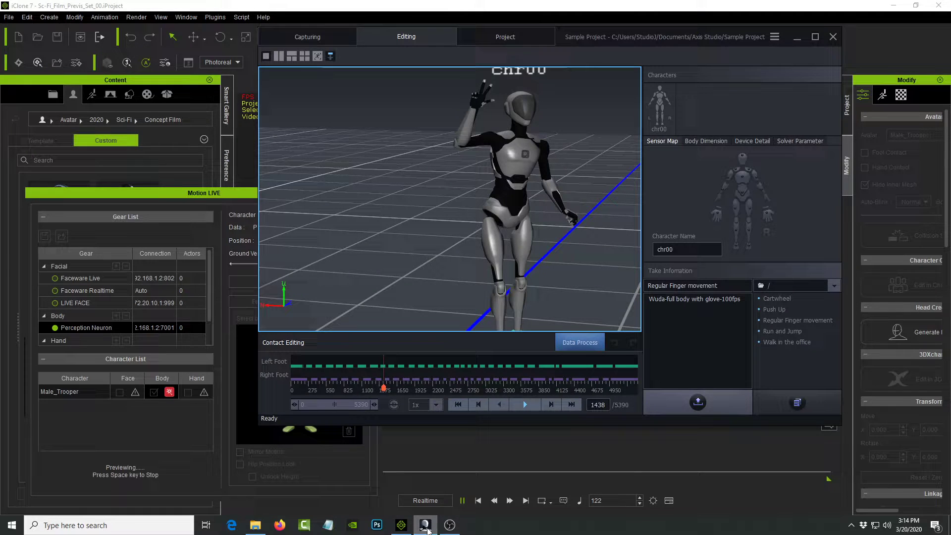
scroll(513, 164, down, 3)
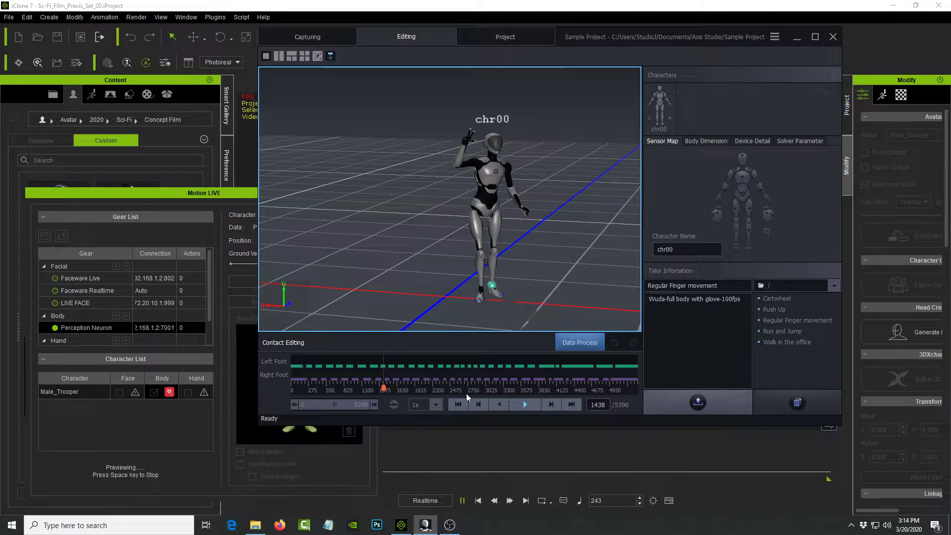
Rewind the Axis Studio take to frame 0, play it, and move the window right
click(458, 404)
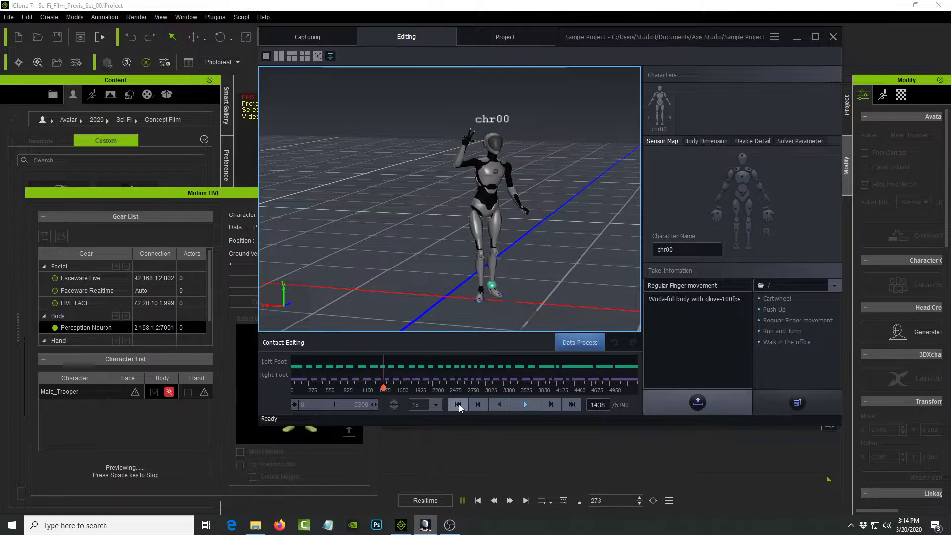
click(525, 405)
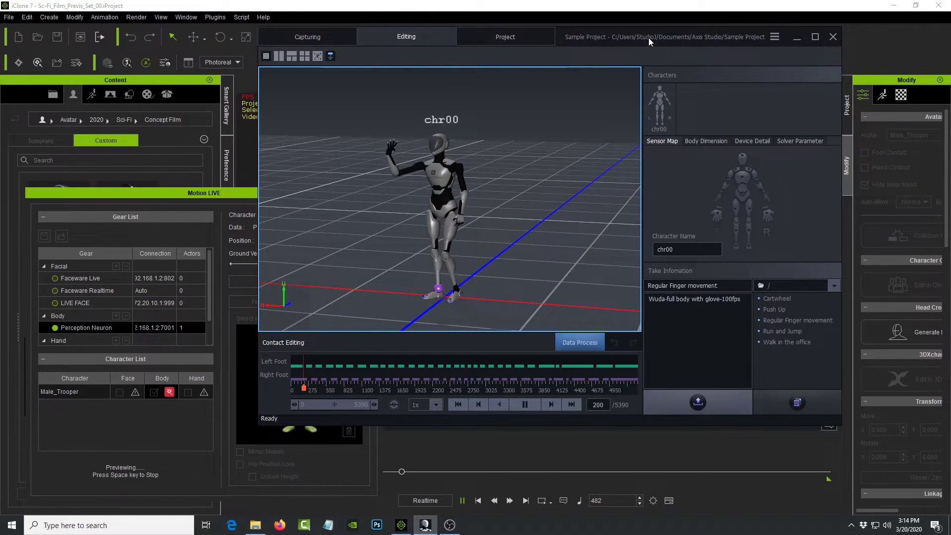
drag(649, 37, 949, 70)
drag(838, 54, 796, 54)
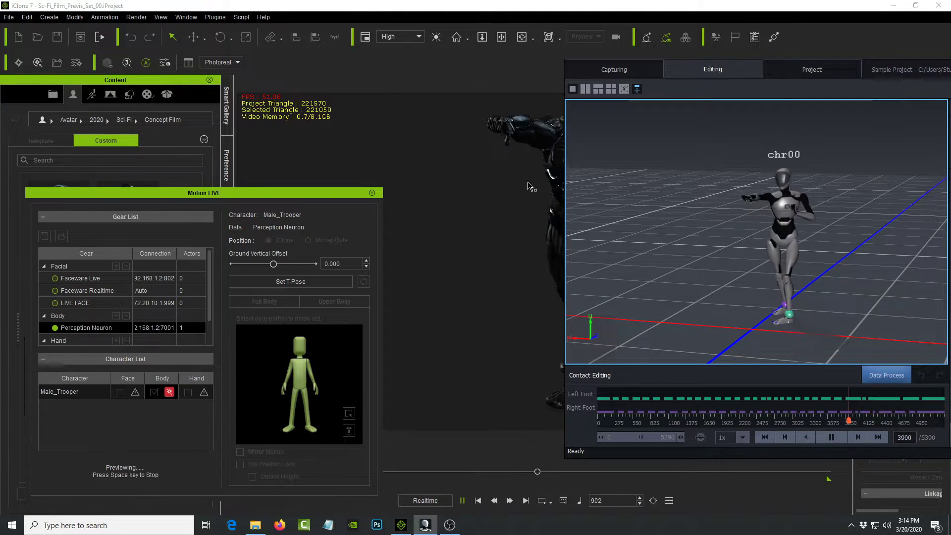
Move Motion LIVE further left and place the zoomed Axis Studio playback beside the trooper
click(532, 171)
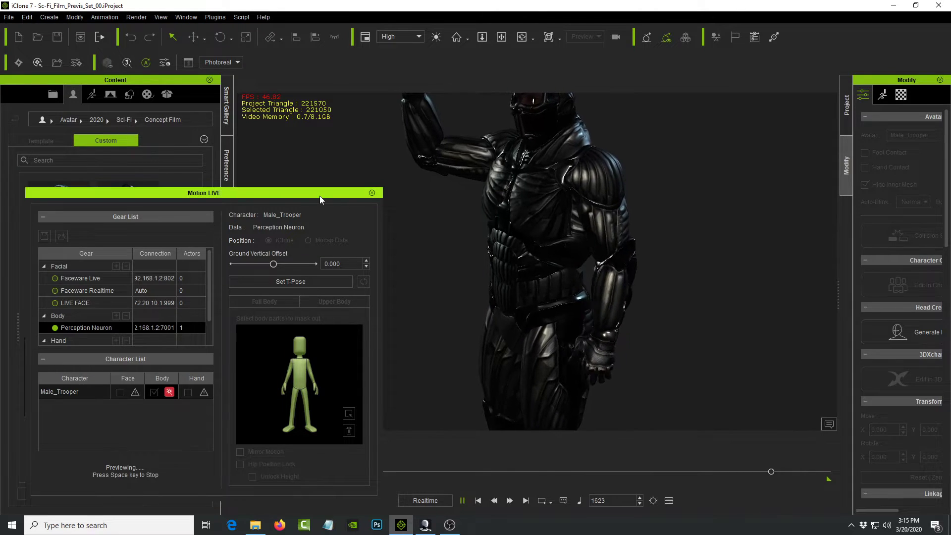
drag(318, 195, 216, 208)
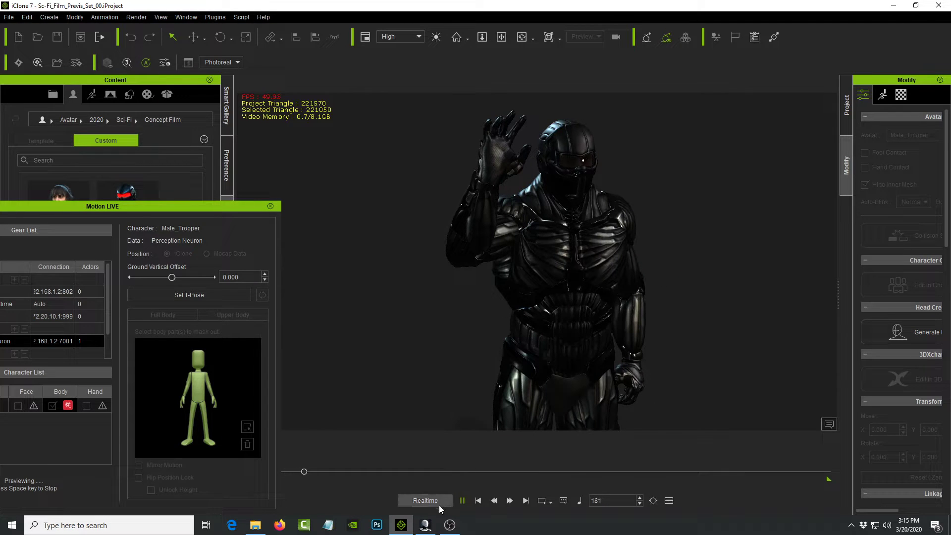
click(426, 526)
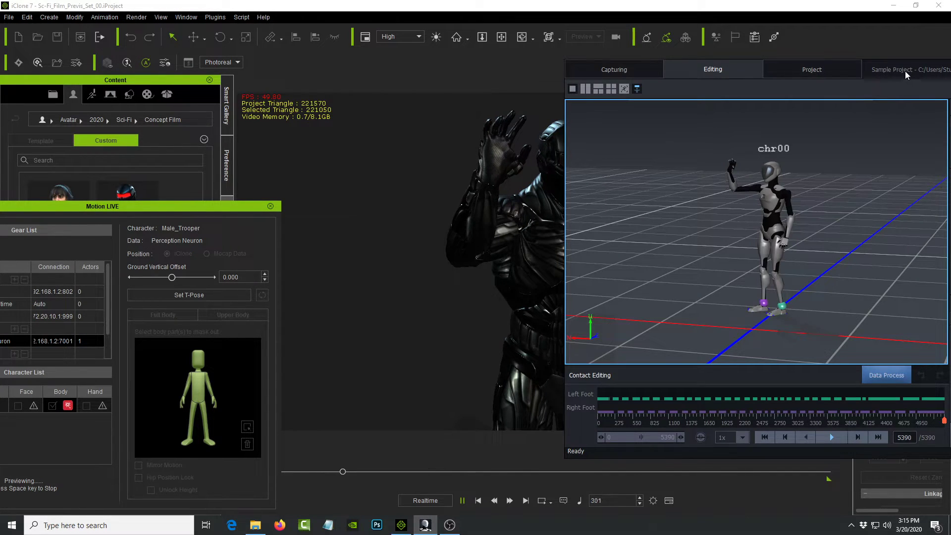
drag(905, 70, 658, 74)
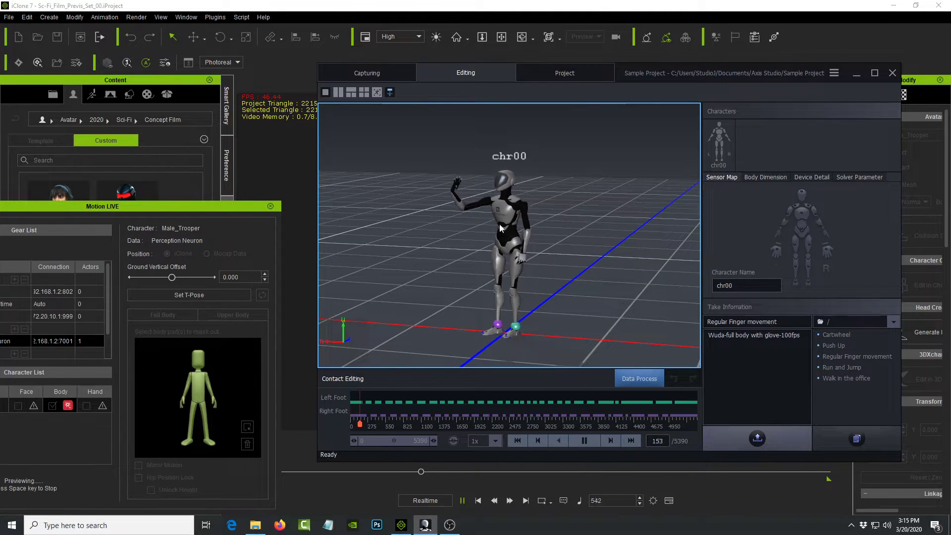
scroll(506, 216, up, 5)
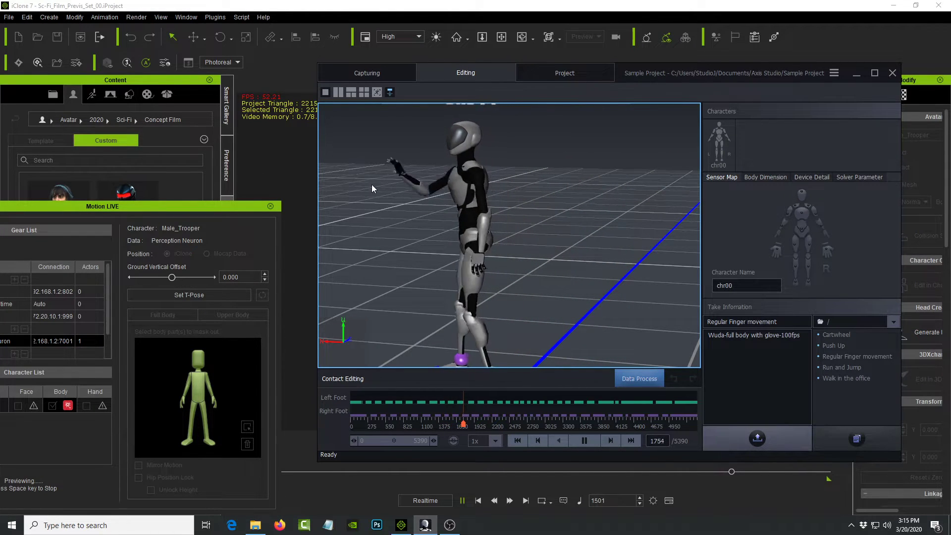
drag(705, 76, 950, 62)
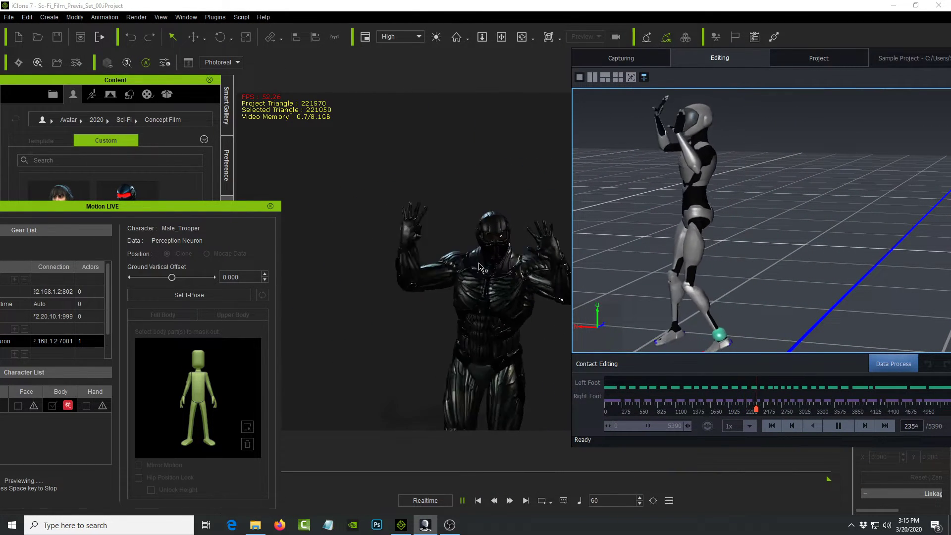
Frame Axis Studio's view close on the robot's feet while the take plays to frame 5390
click(509, 290)
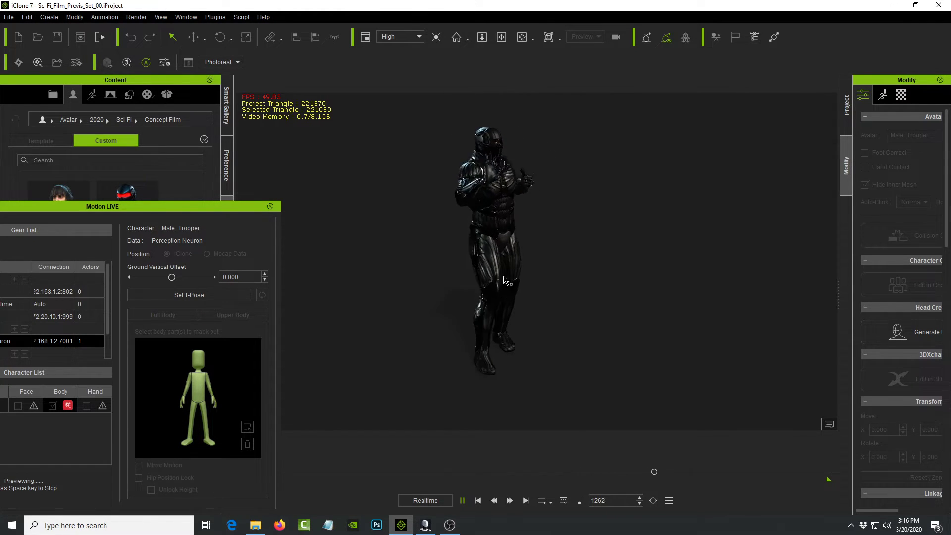
click(428, 527)
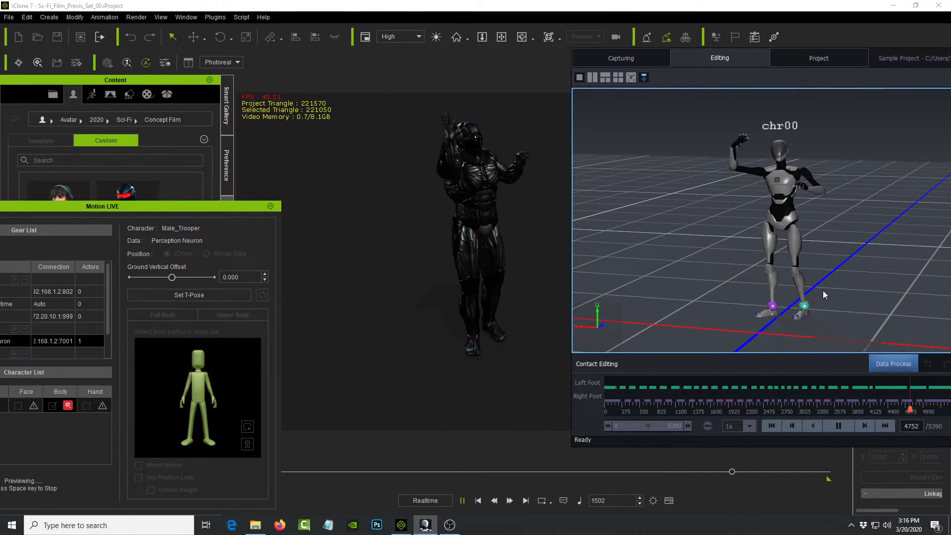
scroll(815, 324, up, 5)
drag(857, 301, 819, 213)
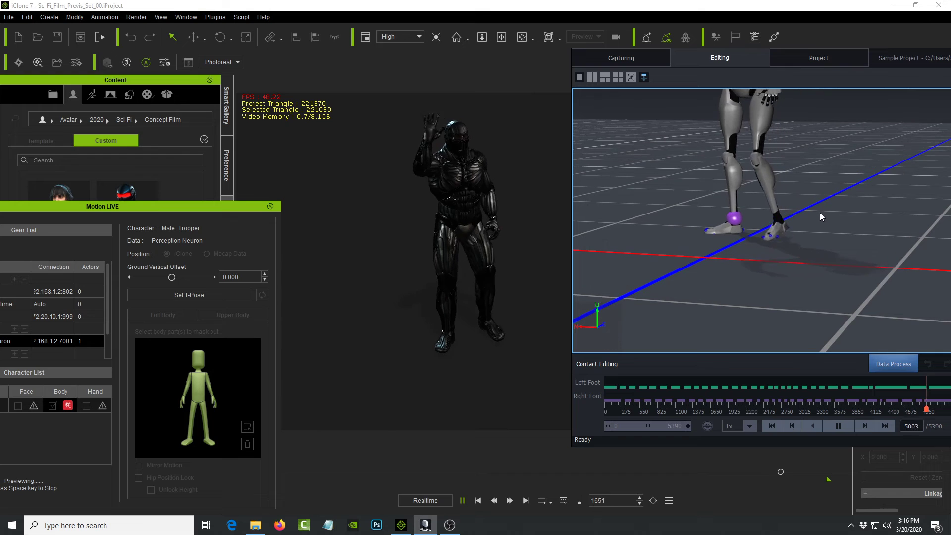
drag(759, 239, 726, 239)
right_click(862, 246)
click(754, 230)
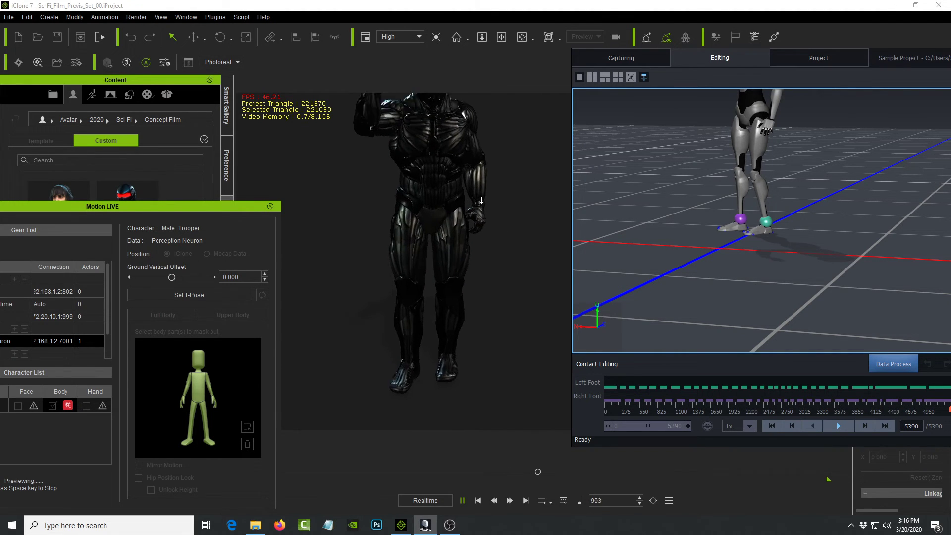
Return to the iClone window so the waving trooper's preview shows in front
click(546, 287)
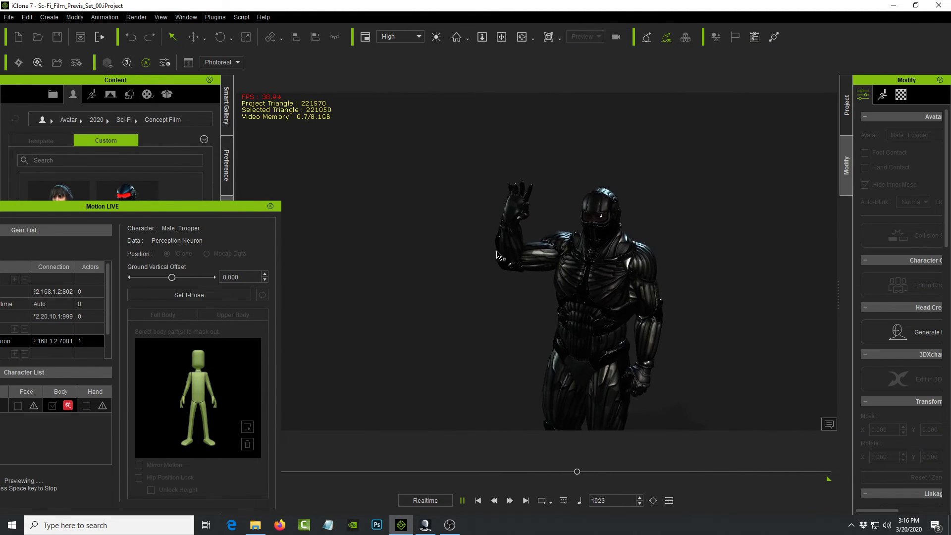